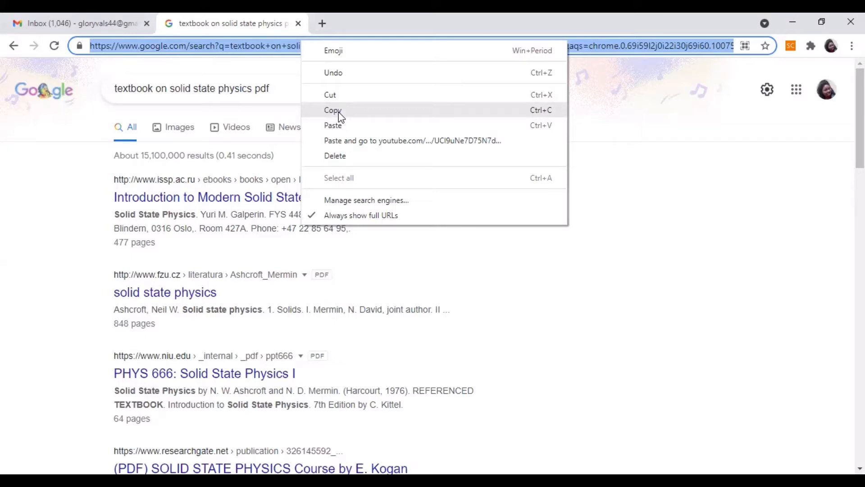
Copy the web address of the solid state physics search results and open an enlarged new message in Gmail.
click(339, 112)
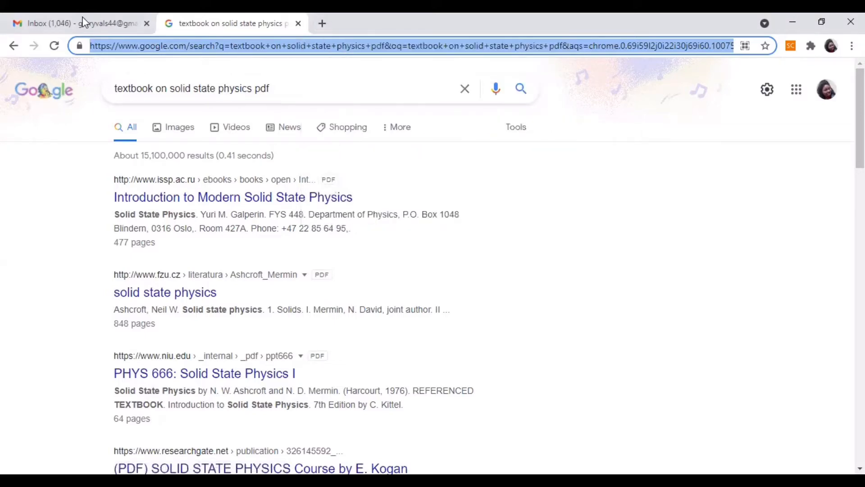
click(84, 26)
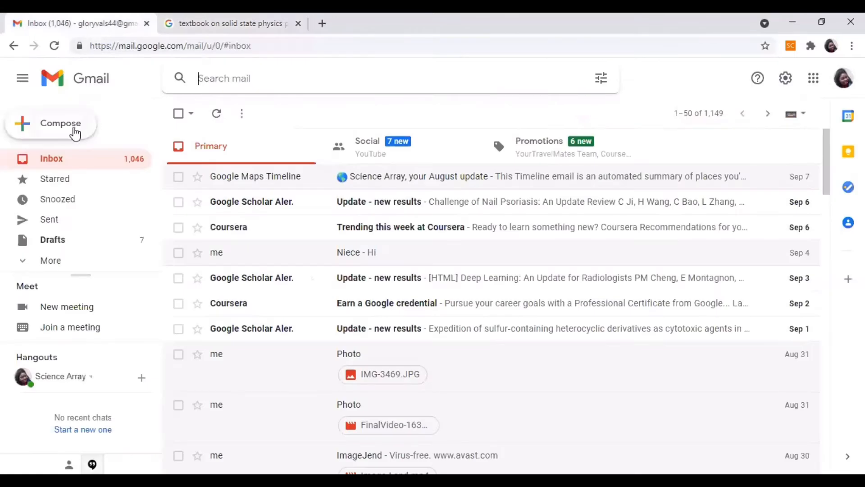
click(69, 130)
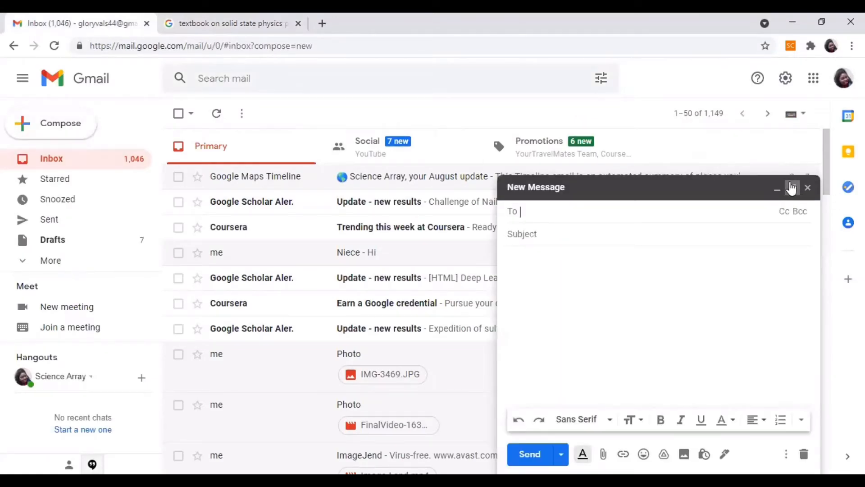
click(792, 188)
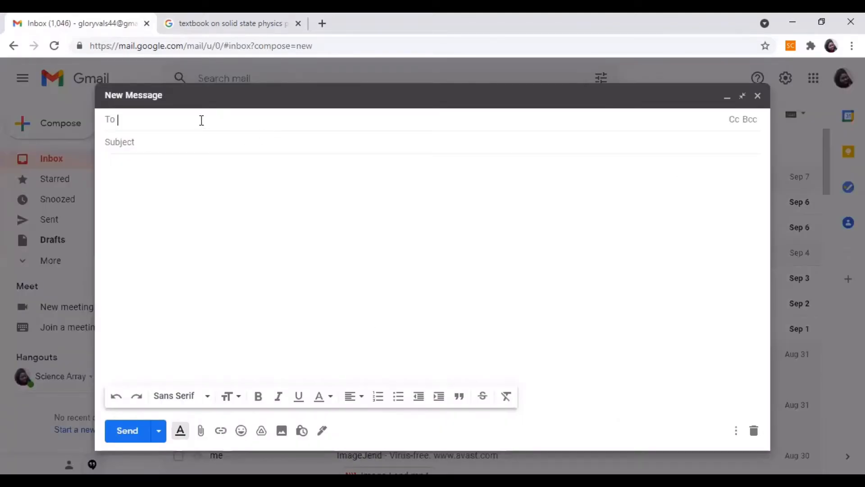
Address the message to the account owner's own Gmail address and enter the subject "Test Clickable links".
text(g)
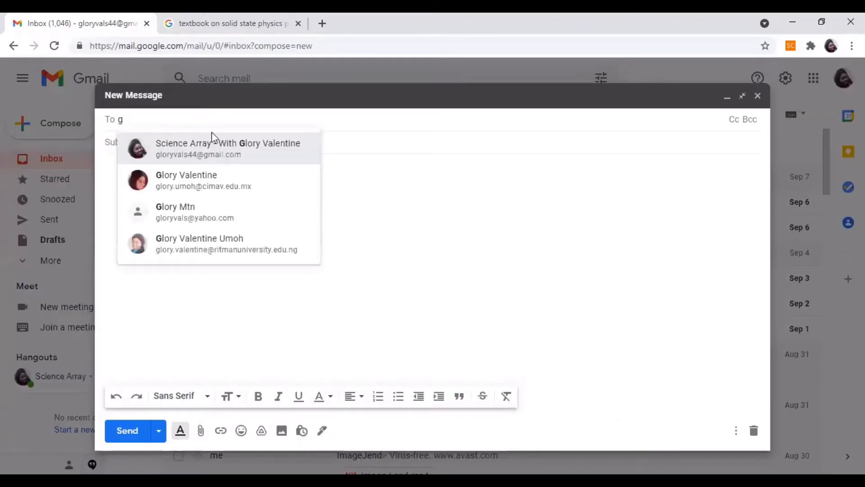
key(BackSpace)
click(179, 143)
click(168, 147)
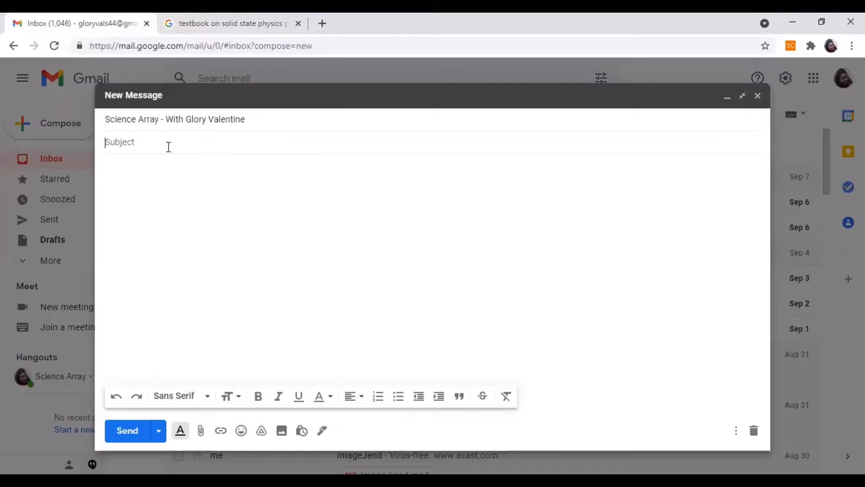
text(Tes)
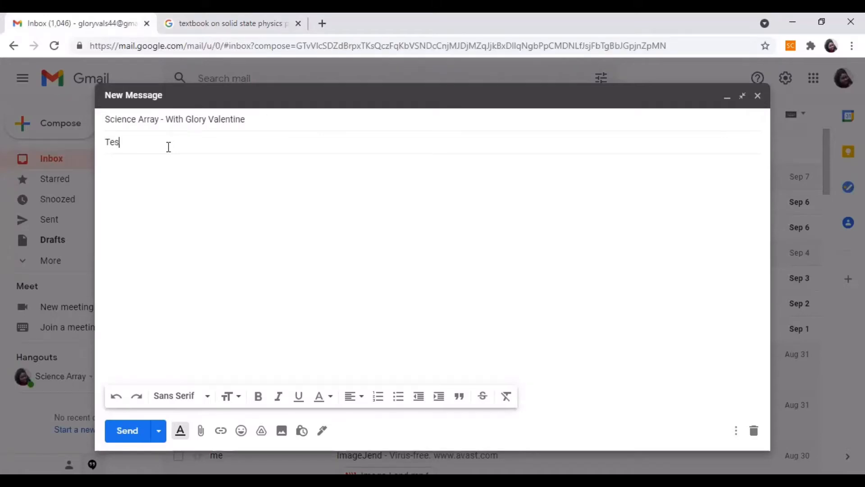
text(t Clickable links)
Write the message body "Hi!" and, on a new line, "Please click on the book emoji to see the solid-state physics textbook.".
click(161, 166)
text(Hi)
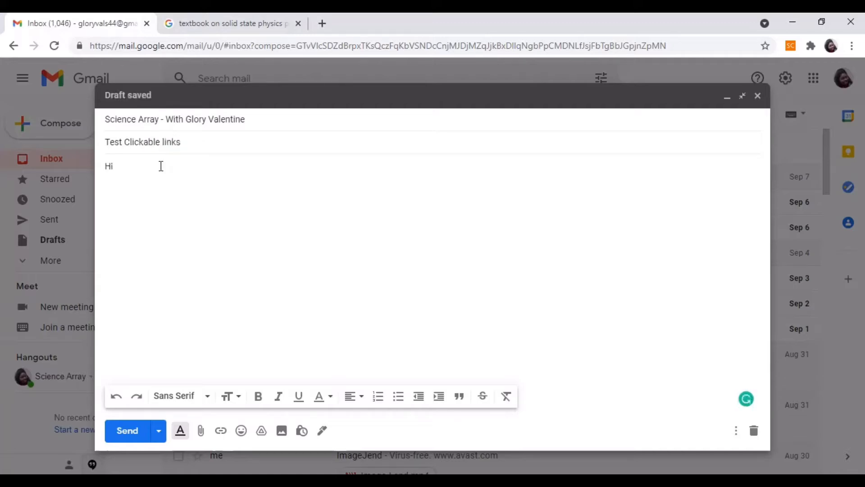
text(! )
text(Please c)
text(lick on the)
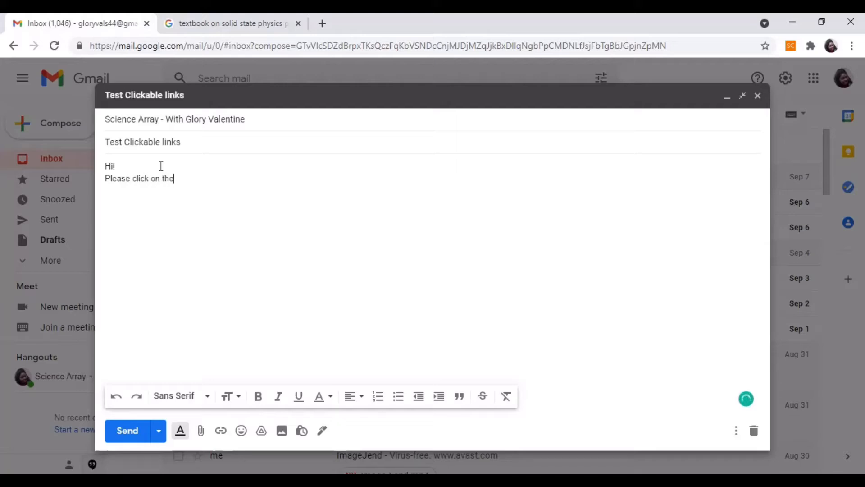
text( book emoji to see t)
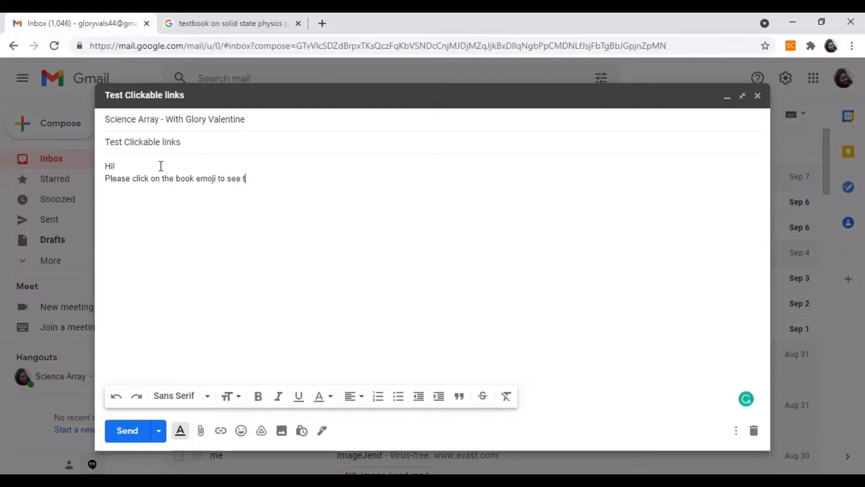
text(he sol)
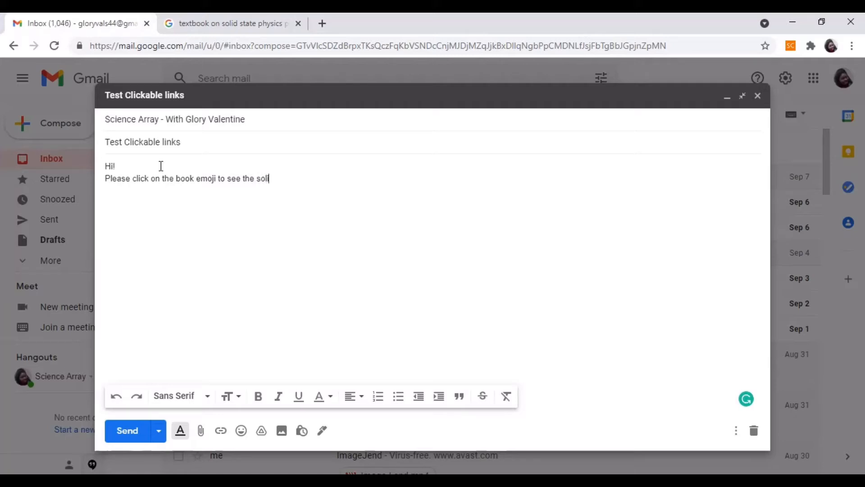
text(id-stat)
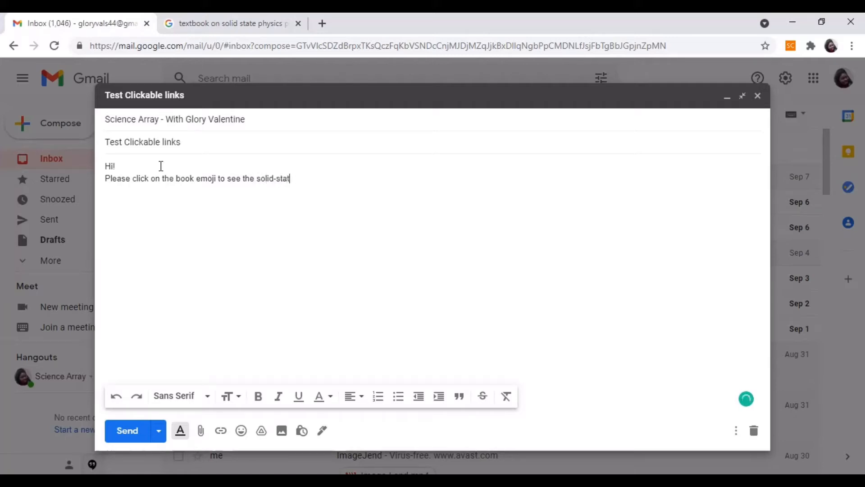
text(e physics textbook.)
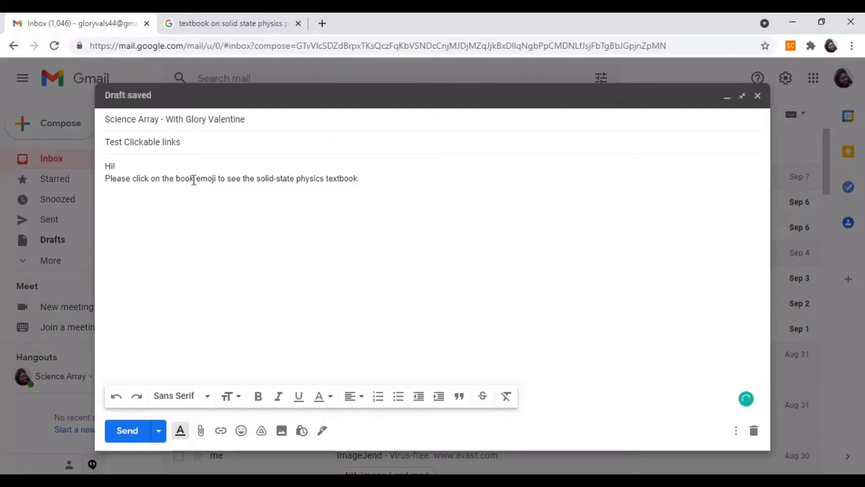
Insert a closed red book emoji after the word "emoji" in the message body.
click(217, 179)
mouse_move(218, 178)
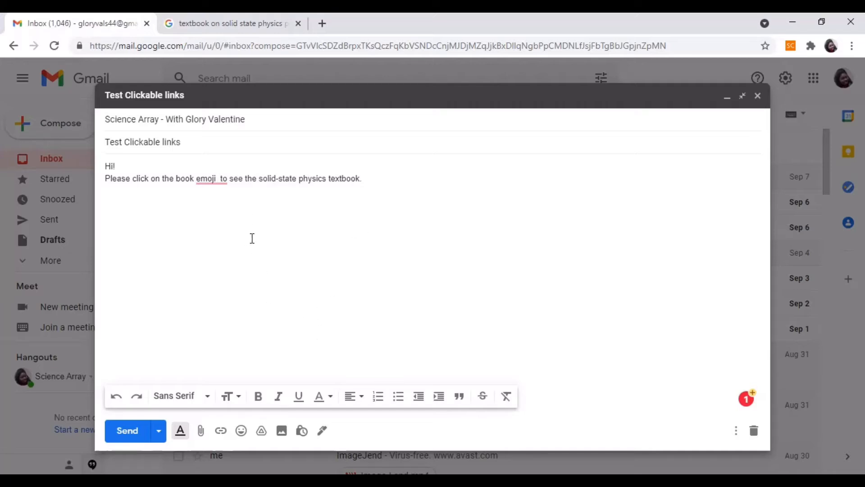
click(241, 430)
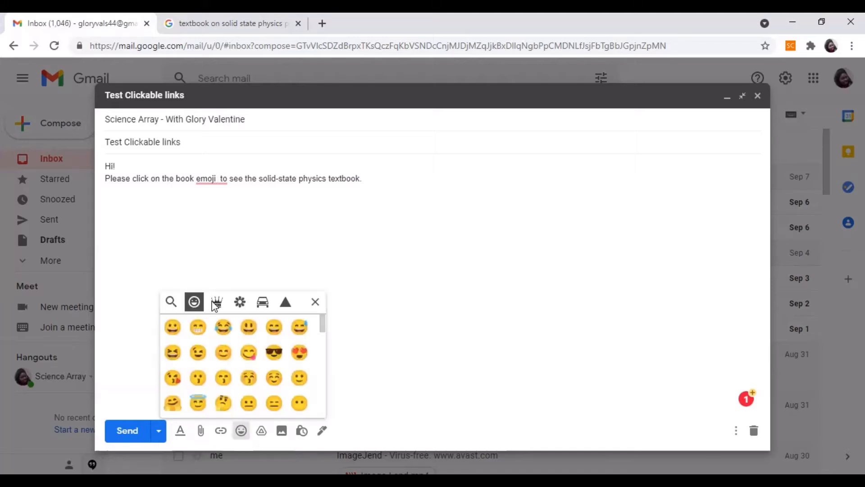
click(217, 302)
click(241, 302)
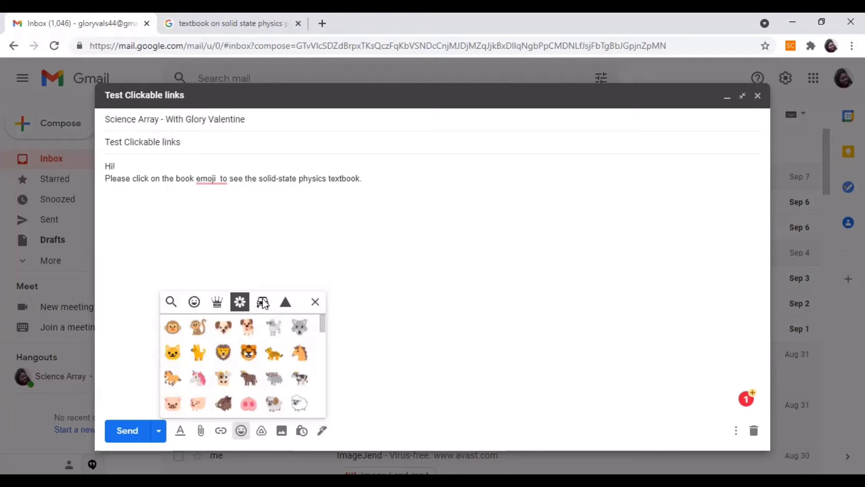
click(263, 302)
click(285, 302)
click(212, 305)
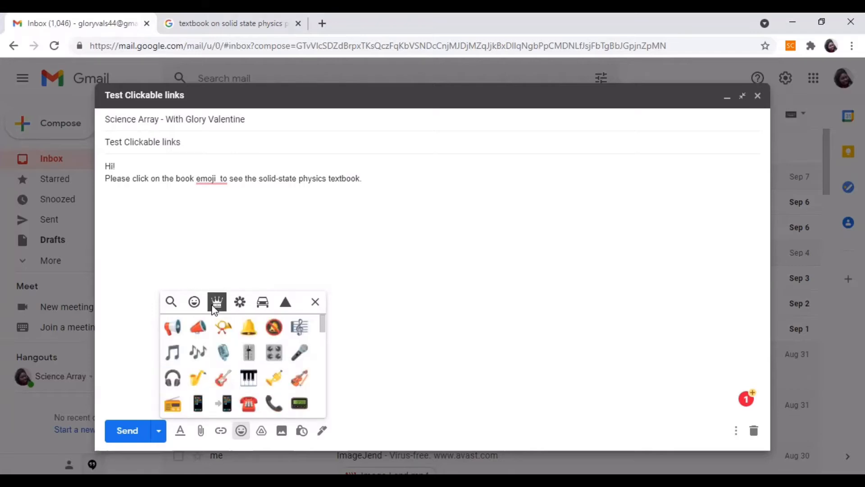
scroll(199, 350, down, 3)
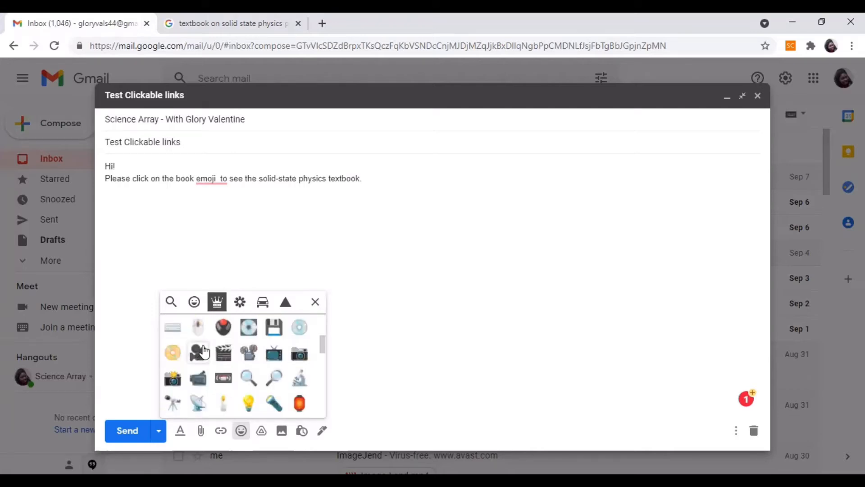
scroll(200, 352, down, 2)
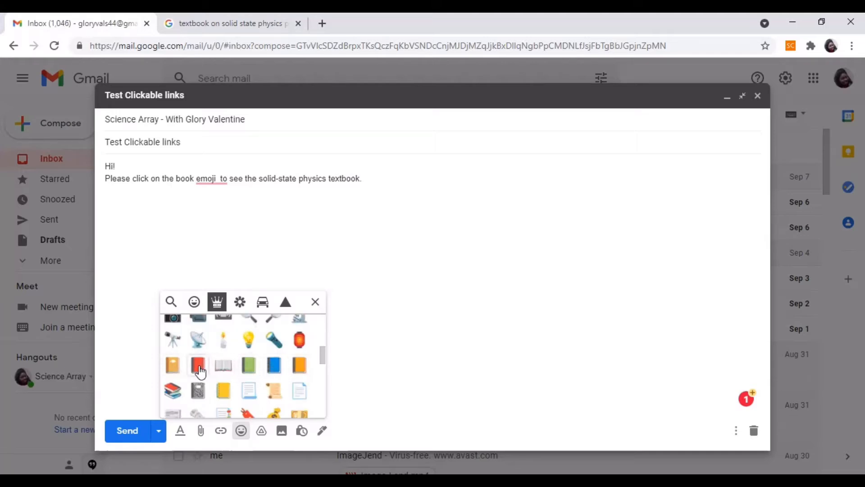
click(198, 365)
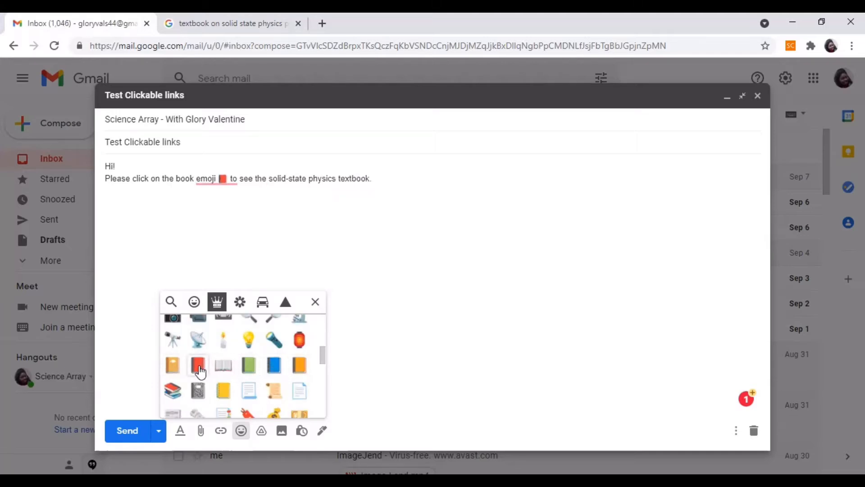
click(309, 302)
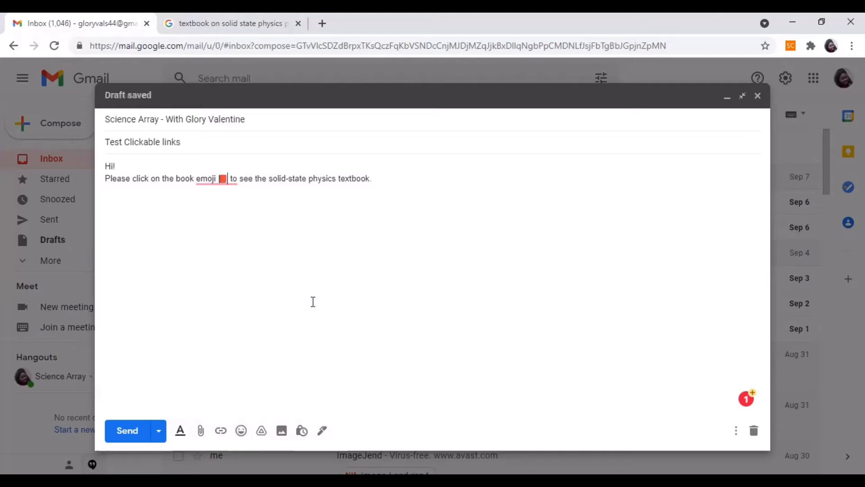
Add an extra space between the word "emoji" and the red book emoji.
click(219, 180)
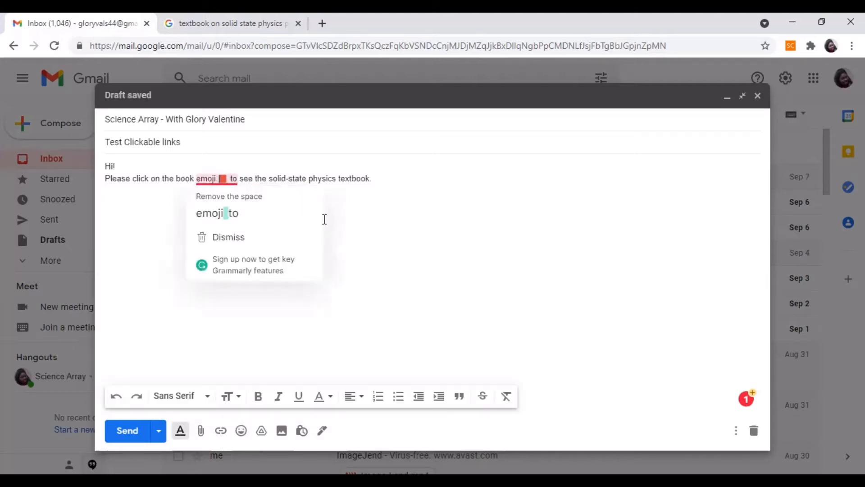
mouse_move(225, 179)
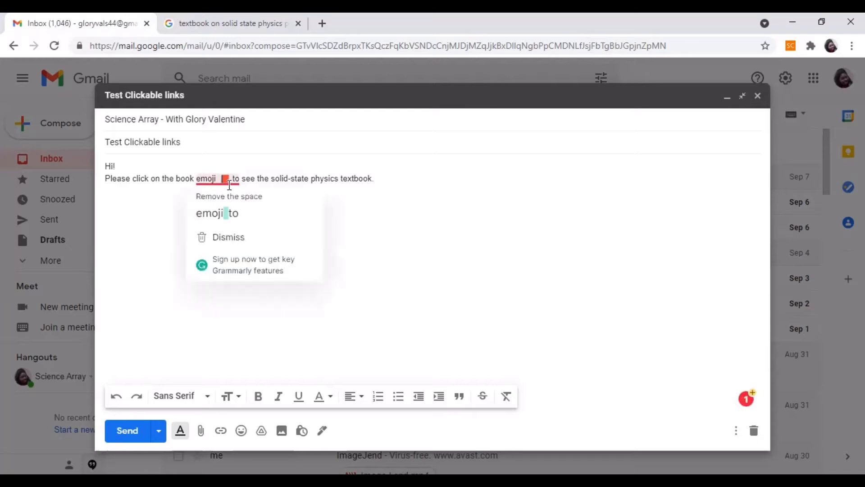
click(398, 247)
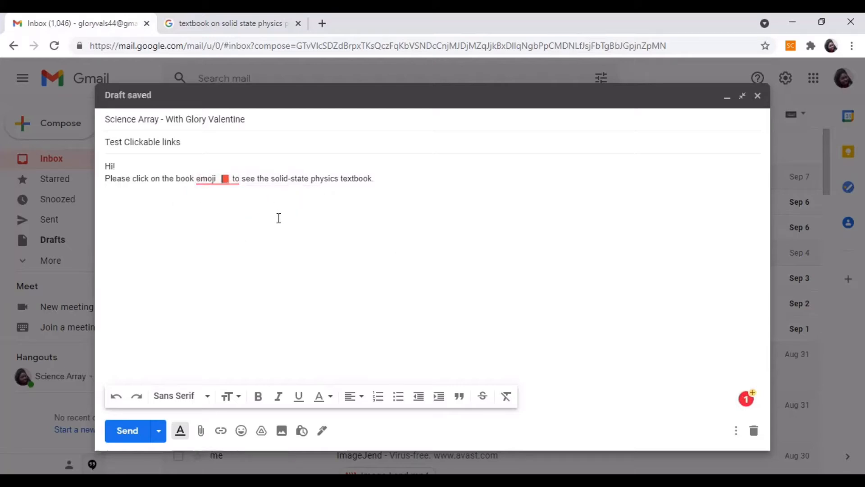
Turn the red book emoji into a link to the copied search results web address.
mouse_move(228, 180)
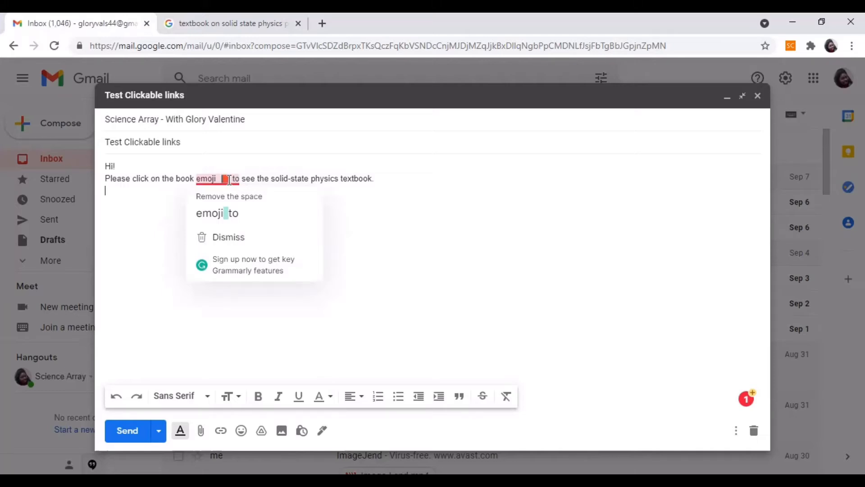
drag(229, 180, 222, 180)
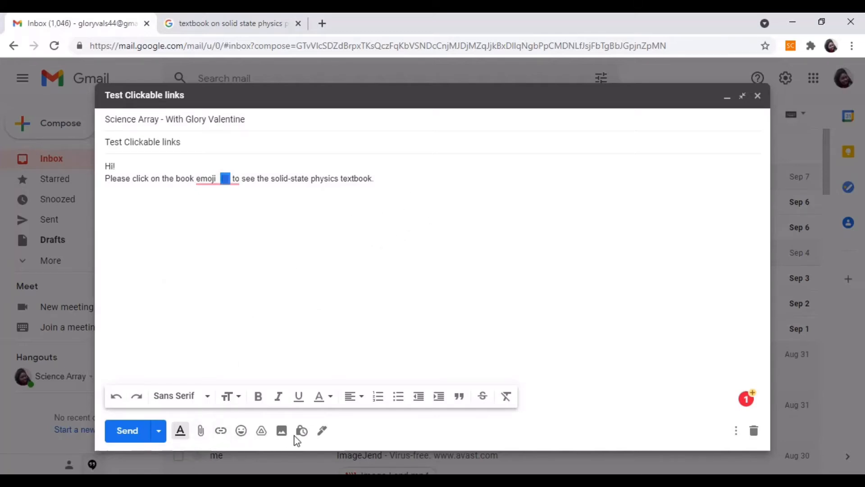
click(221, 432)
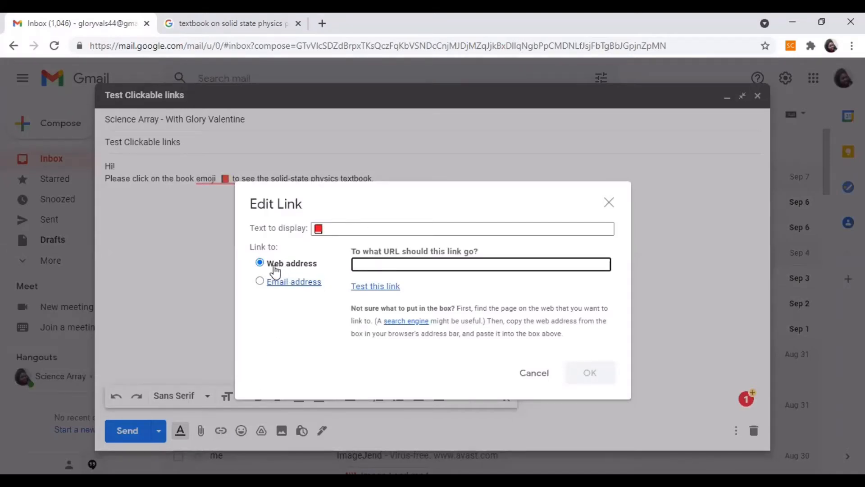
right_click(377, 263)
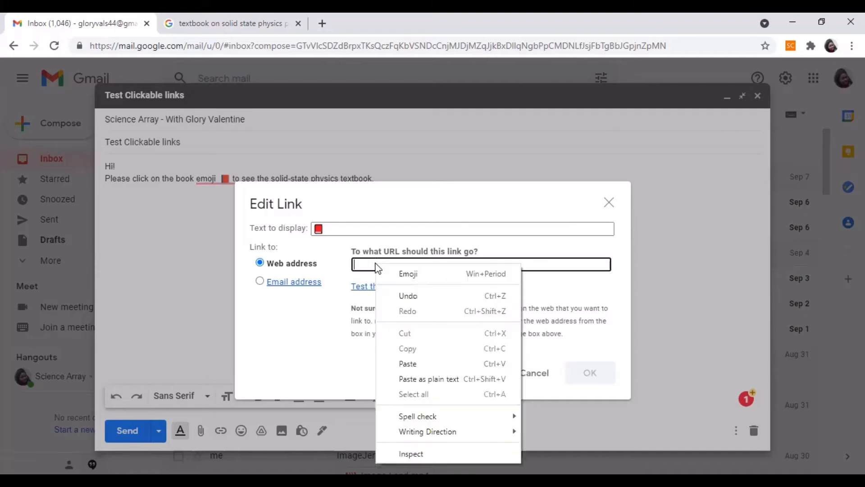
click(403, 364)
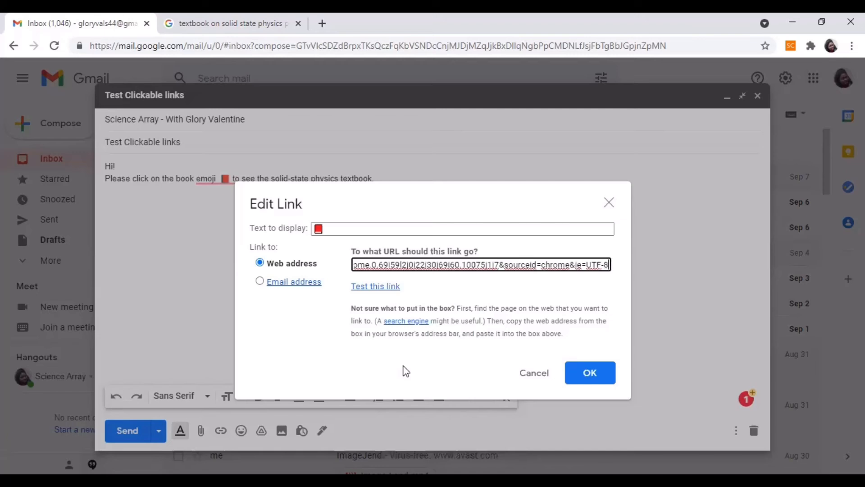
click(589, 378)
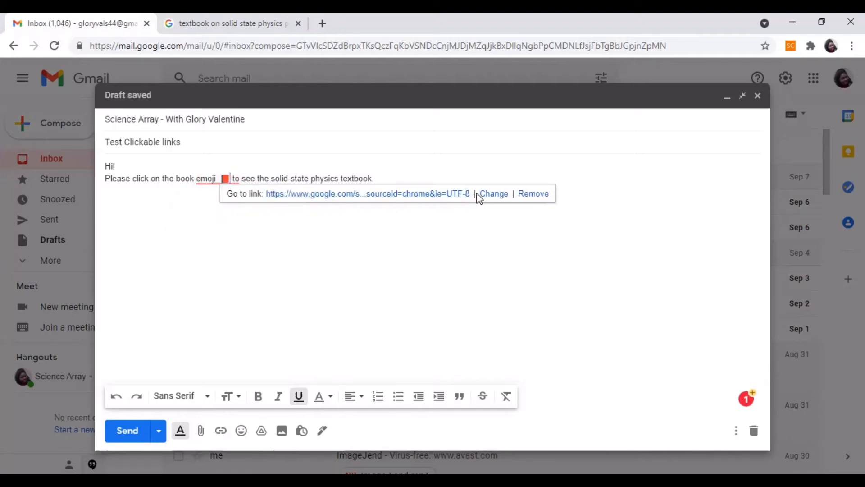
click(402, 216)
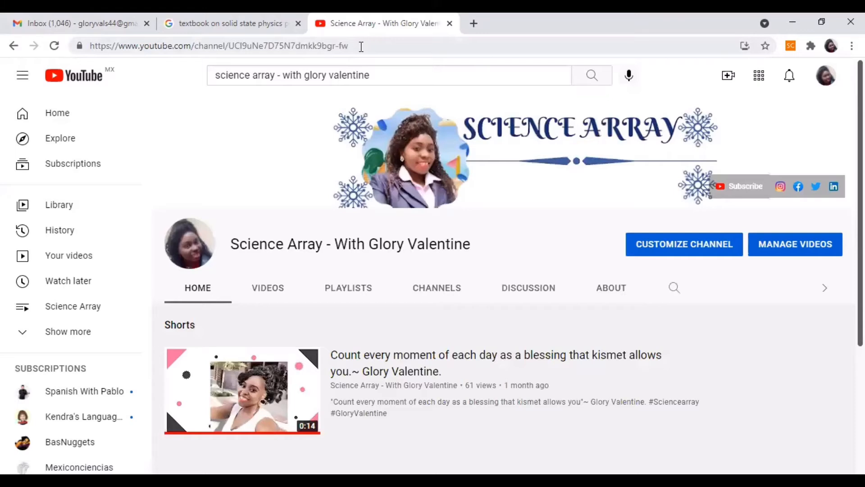
Copy the web address of the Science Array YouTube channel page and return to the Gmail message draft.
click(360, 46)
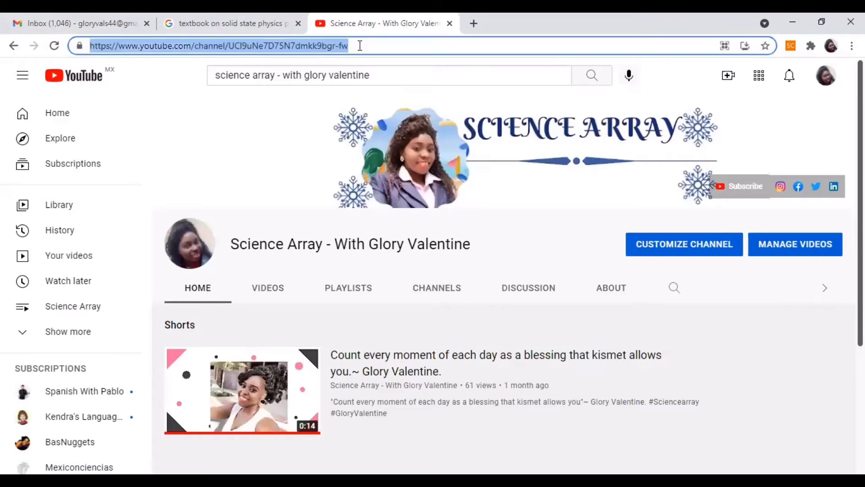
right_click(256, 44)
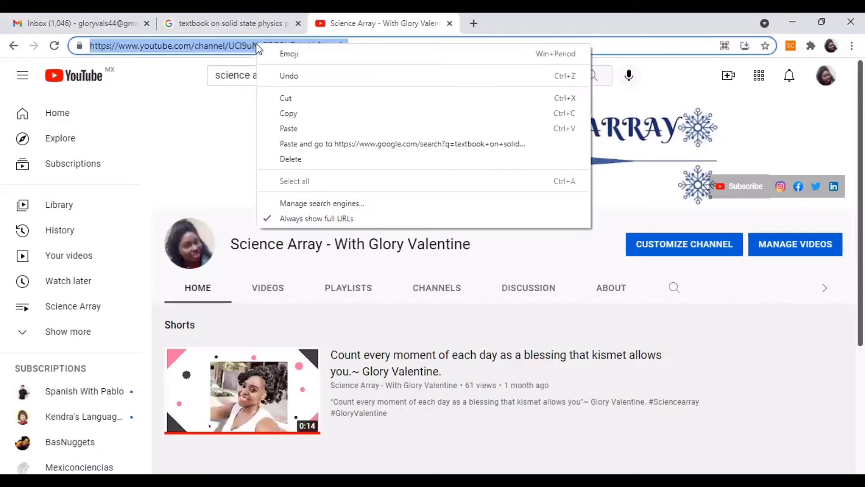
click(293, 115)
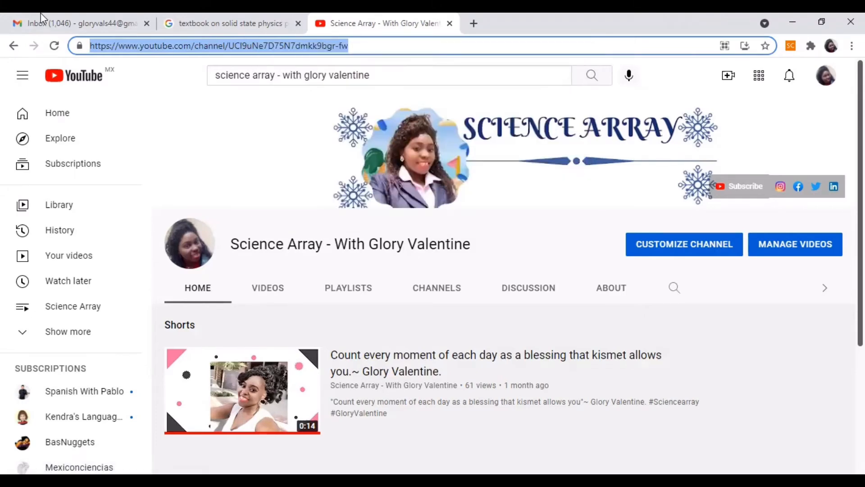
click(74, 25)
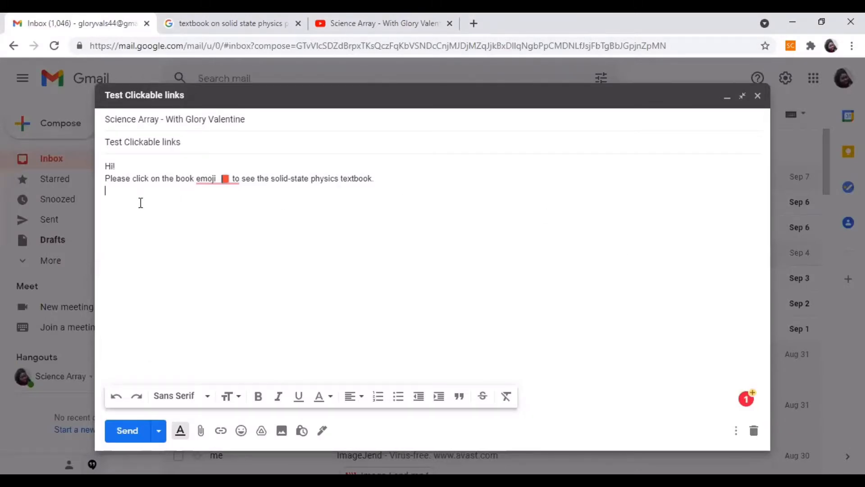
Add the line "Click on the link to see my YouTube channel" below the textbook sentence in the message body.
text(Click on th)
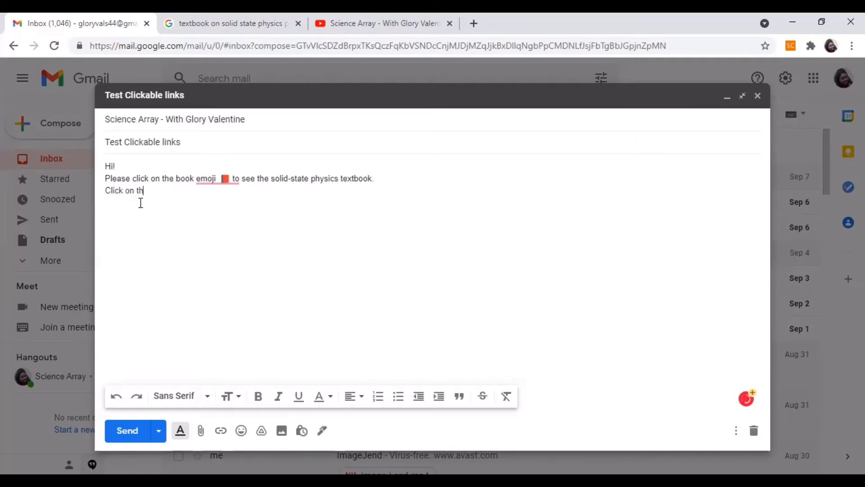
text(e link to see my YouTube )
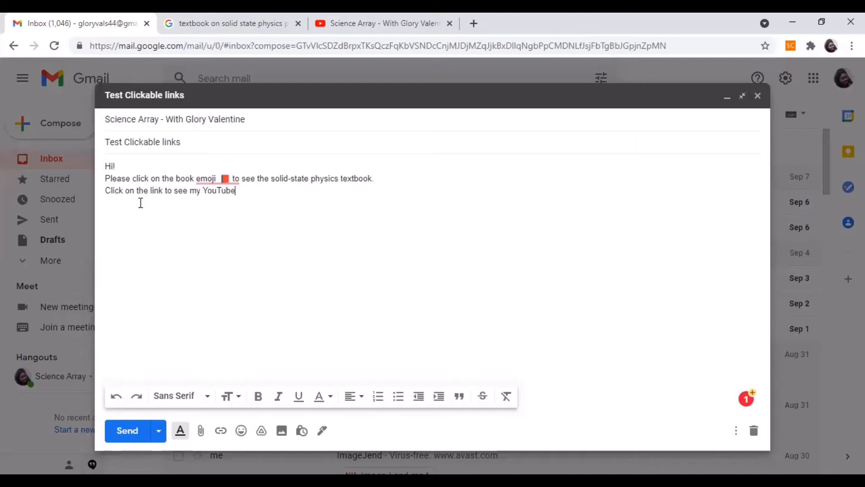
text(channel)
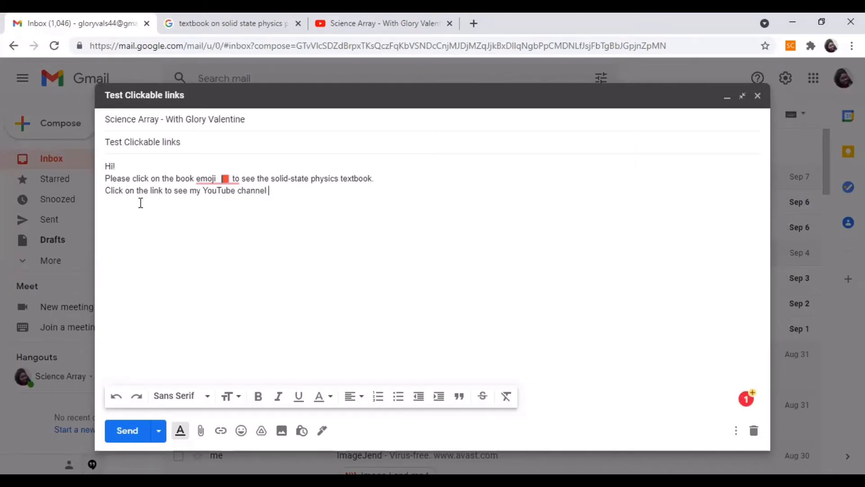
Paste the copied YouTube channel address at the end of the new line and turn it into a clickable link.
right_click(274, 191)
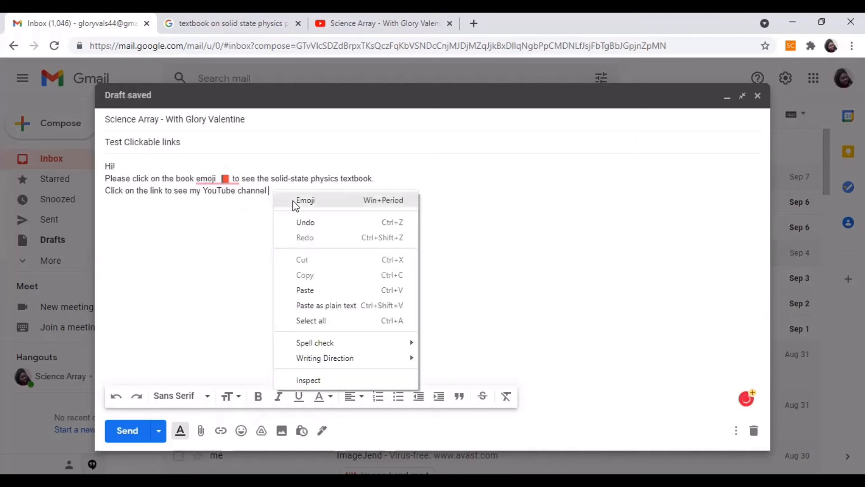
click(322, 292)
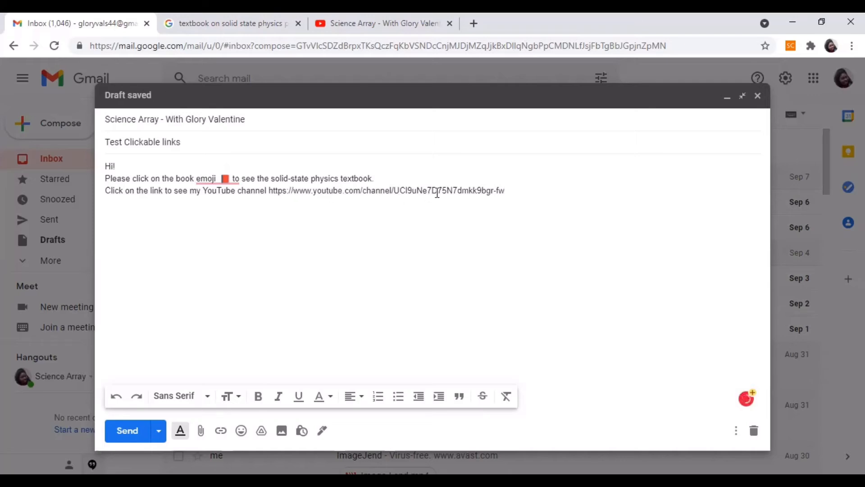
drag(423, 190, 452, 190)
click(509, 187)
drag(510, 191, 269, 189)
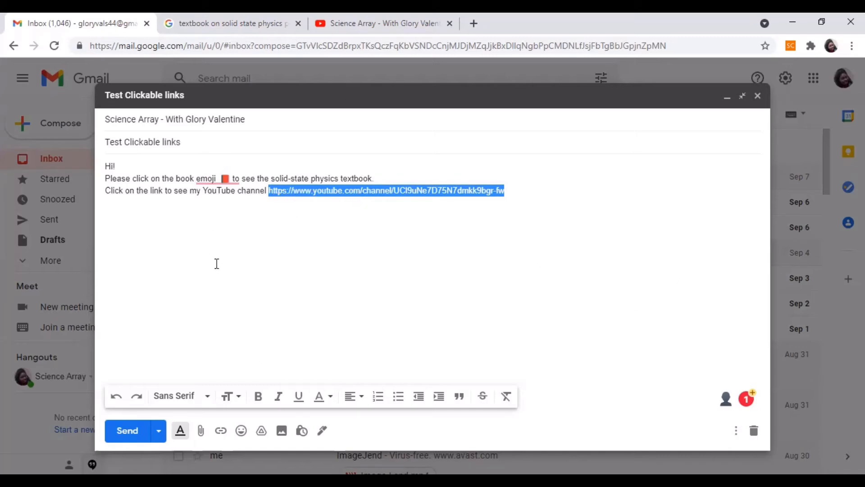
click(220, 431)
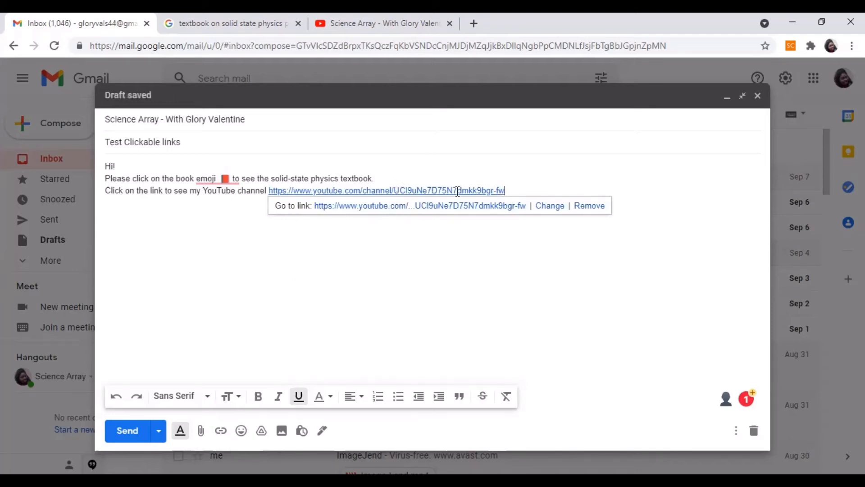
click(513, 191)
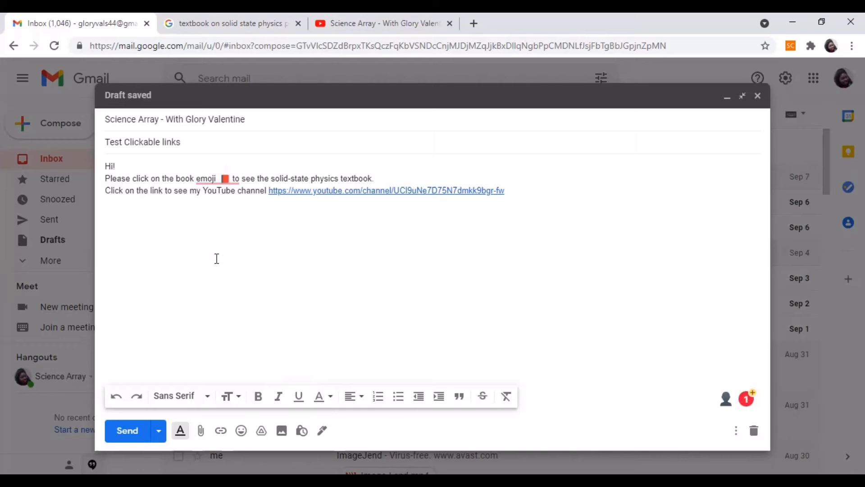
Add the line "Click here to see my YouTube channel" below the line containing the channel address.
text(Cl)
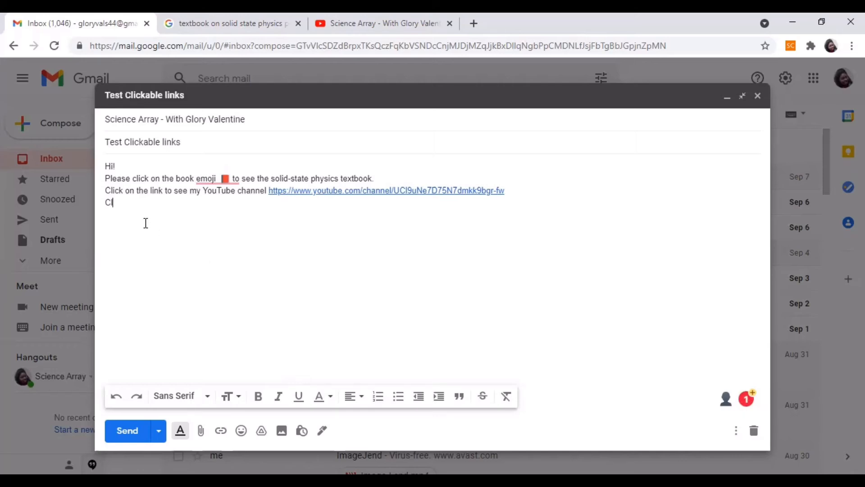
text(ick here to see m)
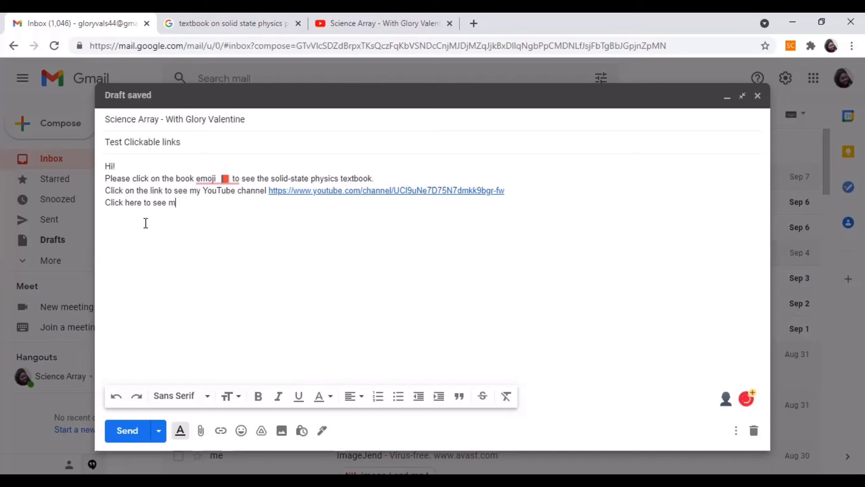
text(y YouT)
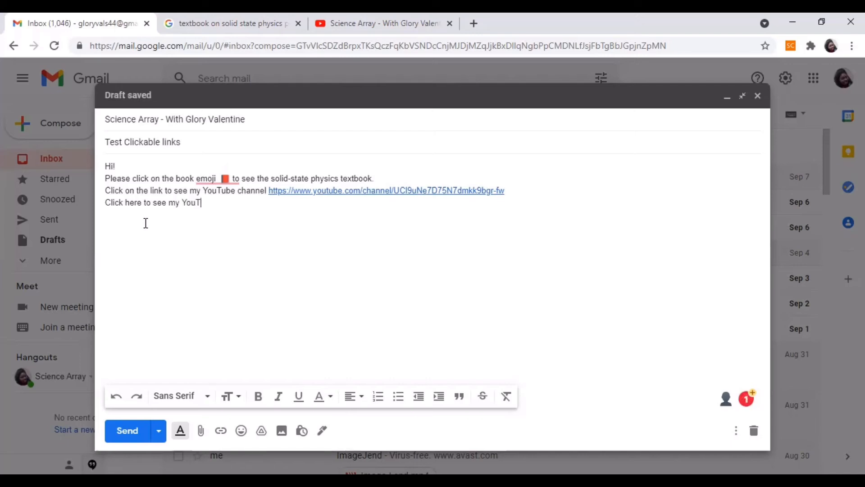
text(ube)
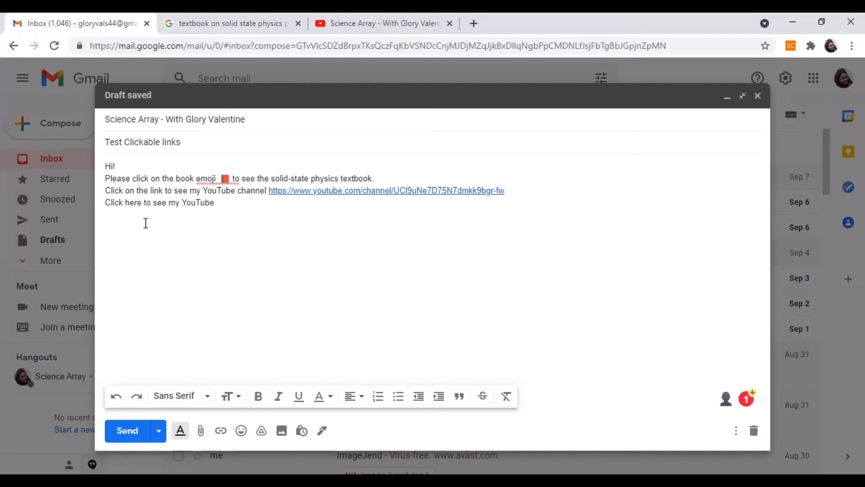
text( channel)
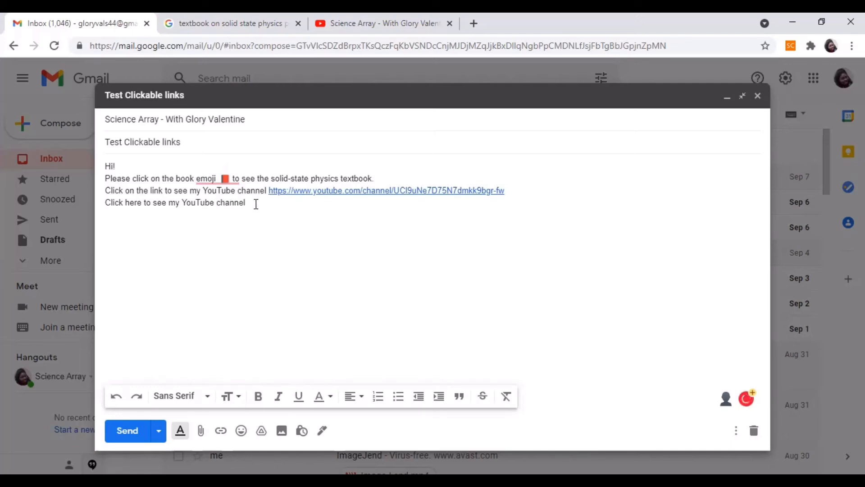
Link the whole "Click here to see my YouTube channel" line to the copied channel web address.
drag(255, 203, 107, 208)
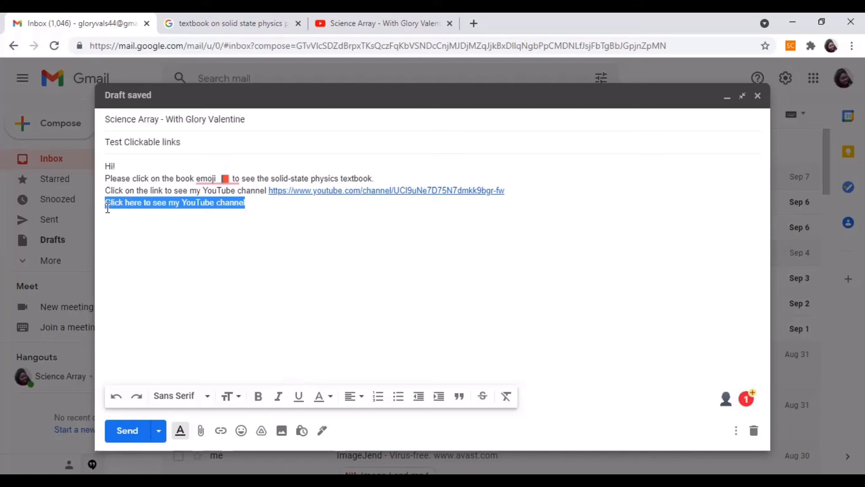
click(220, 432)
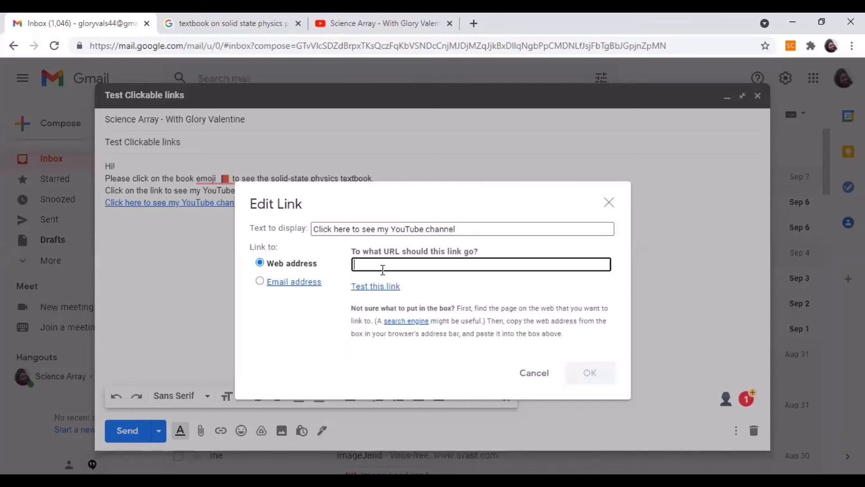
right_click(383, 265)
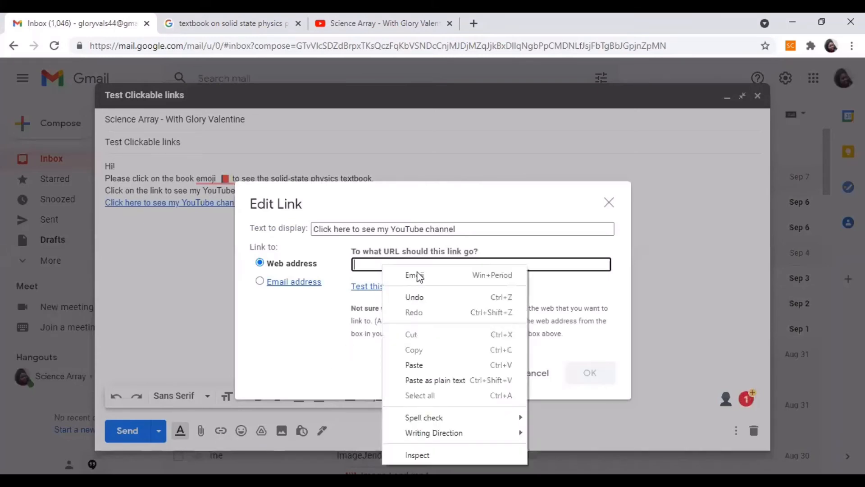
click(413, 365)
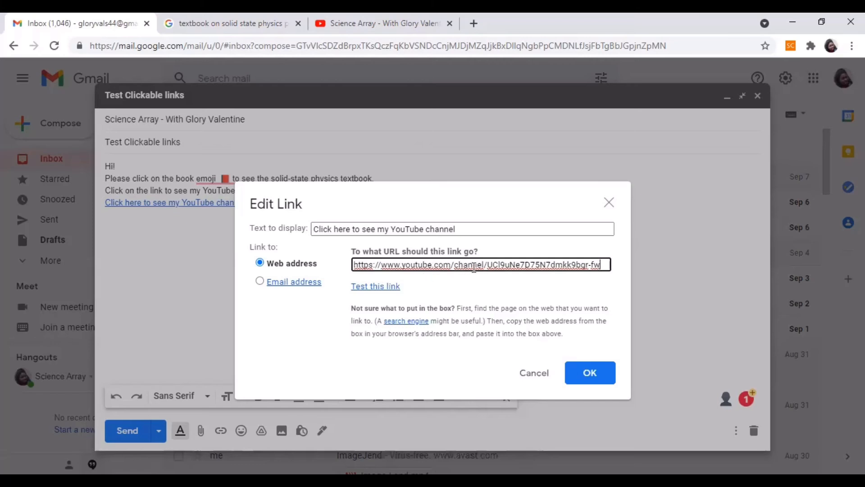
click(594, 371)
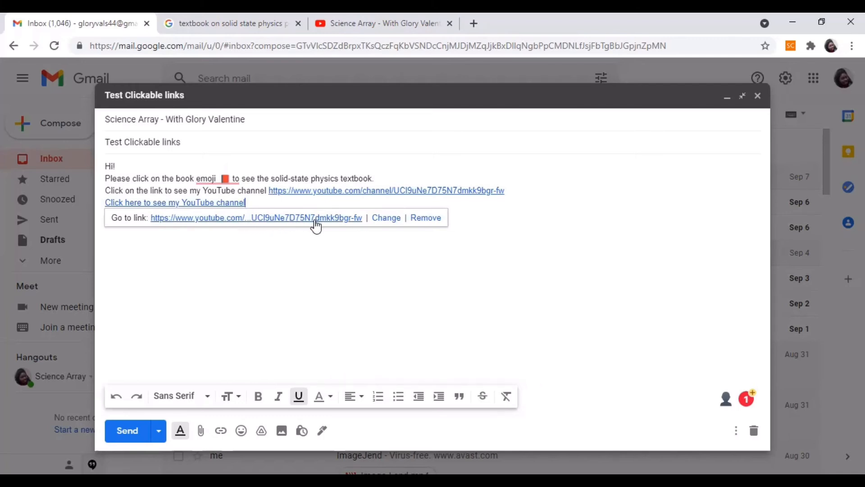
click(272, 263)
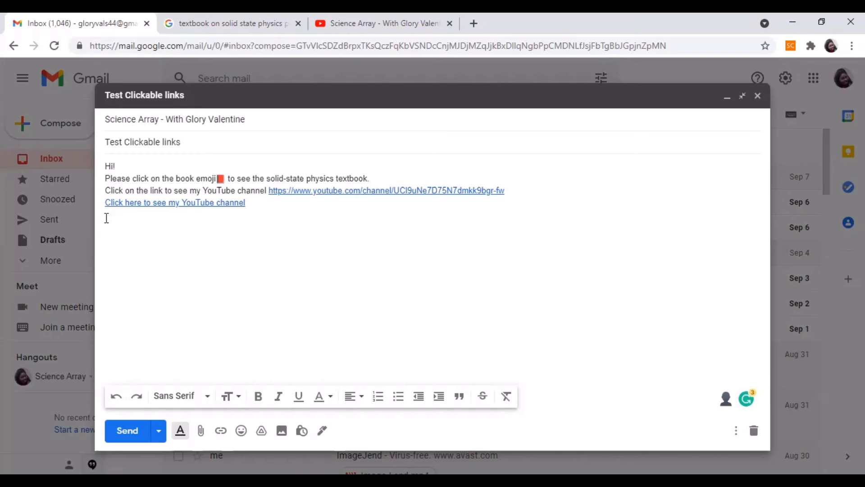
Insert a new link on the next line with display text "My YouTube Channel" and the copied channel web address.
click(221, 431)
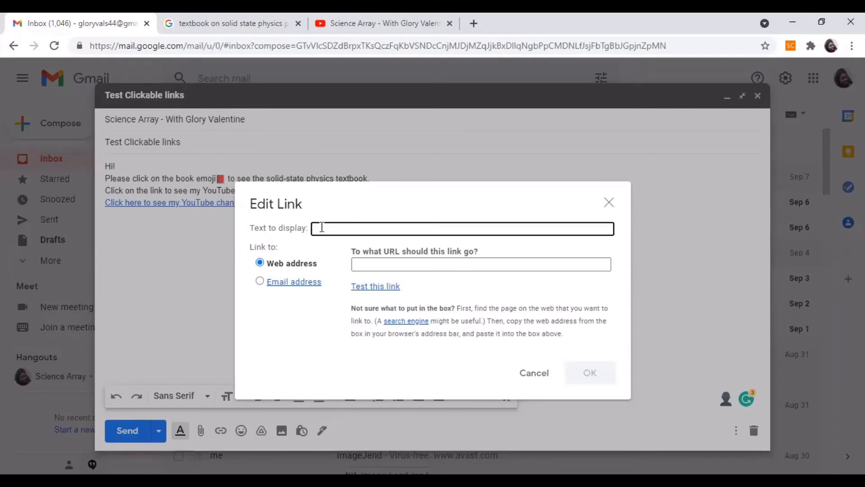
text(My YouTube Channel)
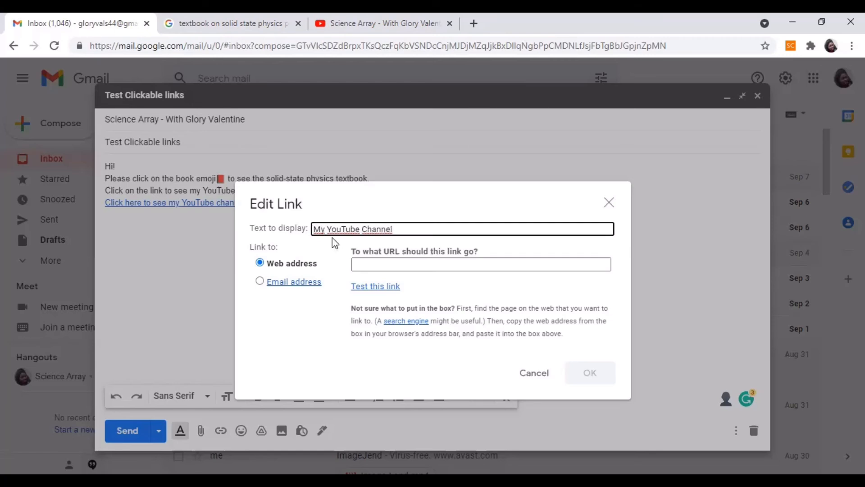
click(369, 264)
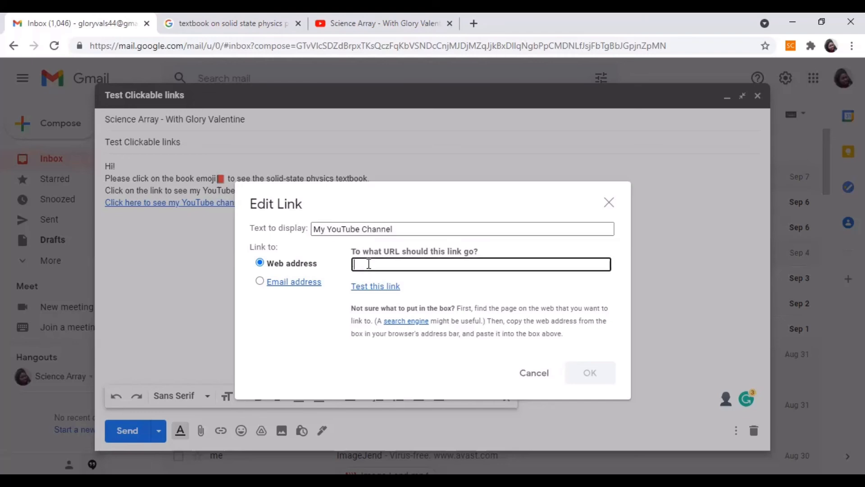
right_click(368, 264)
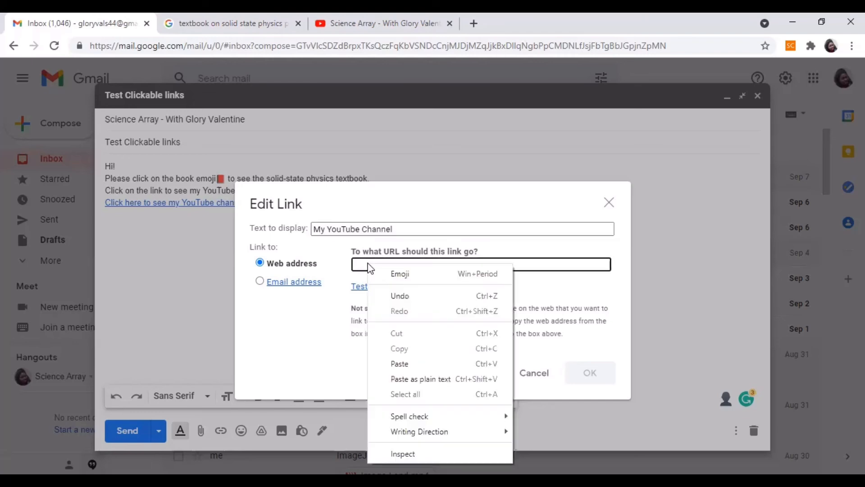
click(401, 363)
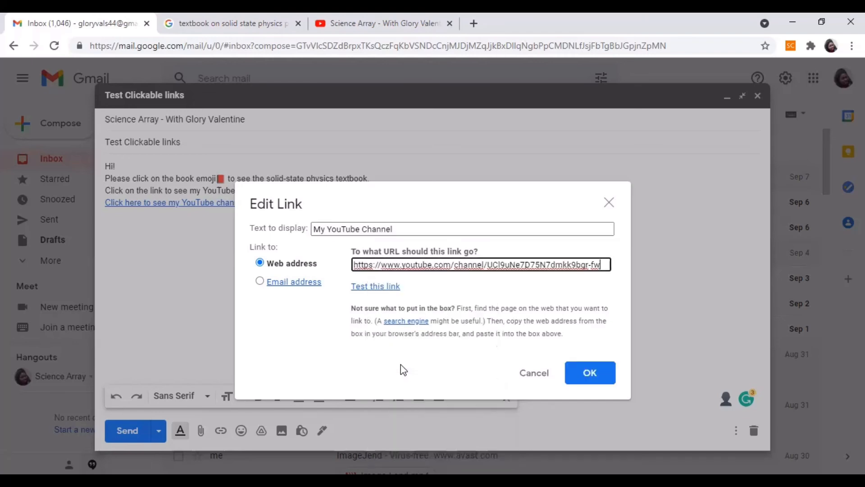
click(589, 372)
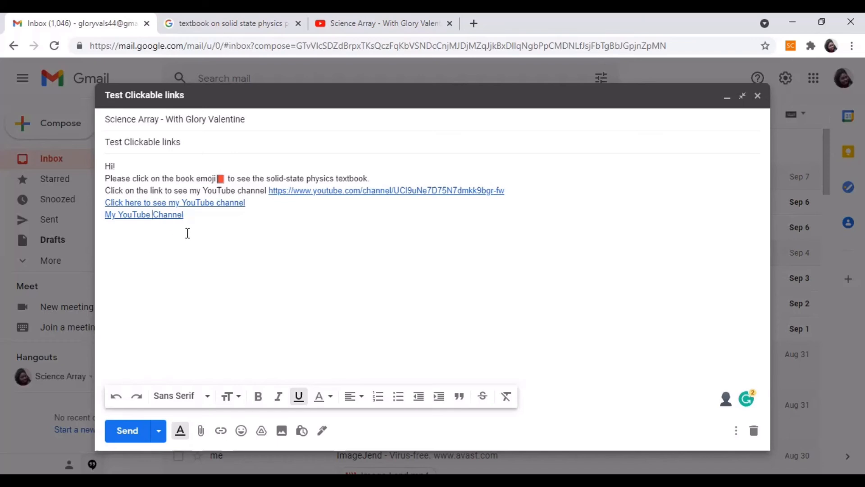
Add the sign-off "Best Regards" a few blank lines below the last link and send the message.
key(Return)
key(Return)
key(Return)
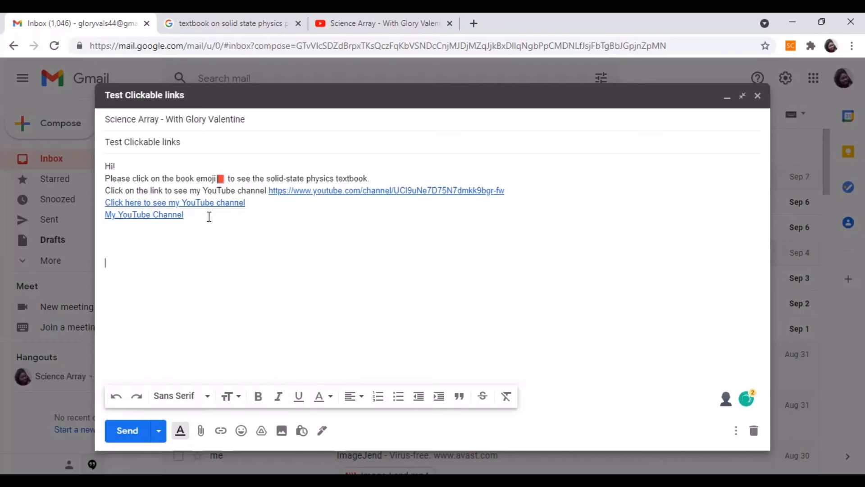
text(Best Regards)
click(128, 436)
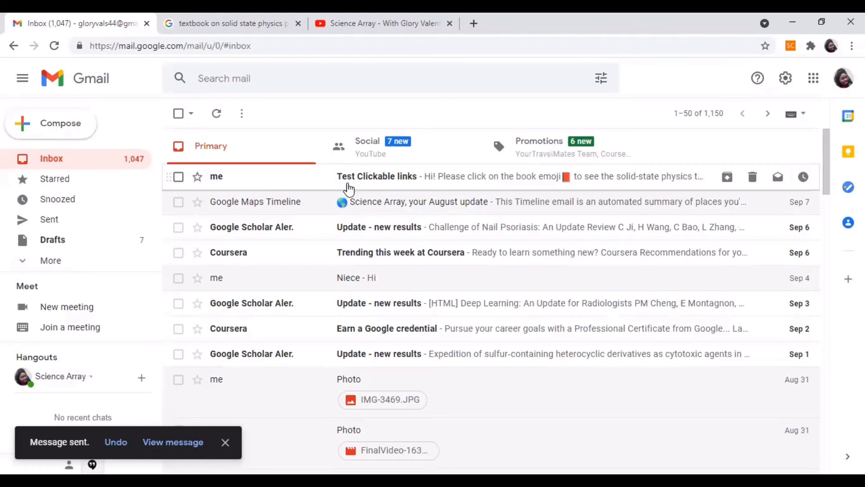
Open the received "Test Clickable links" message, test the red book emoji link, and return to the message.
click(447, 179)
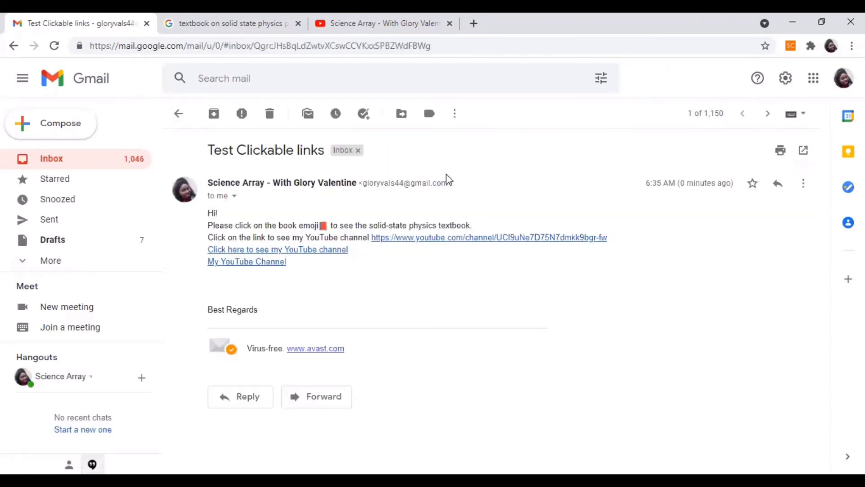
click(323, 227)
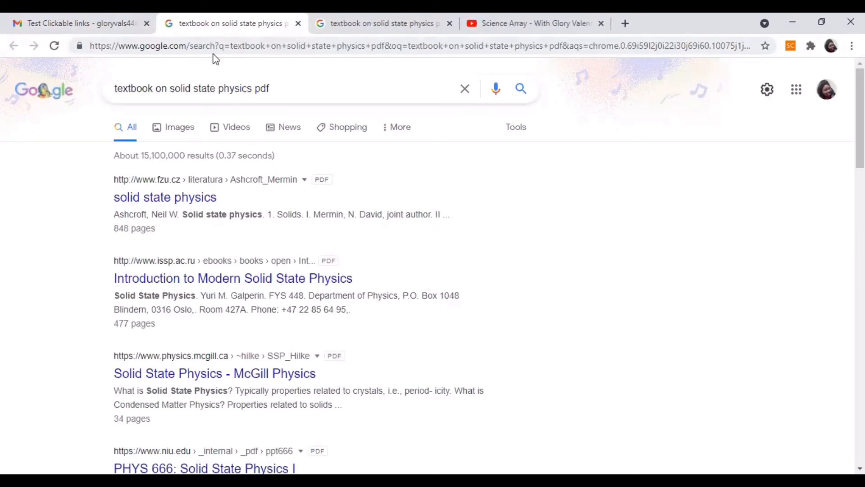
click(101, 24)
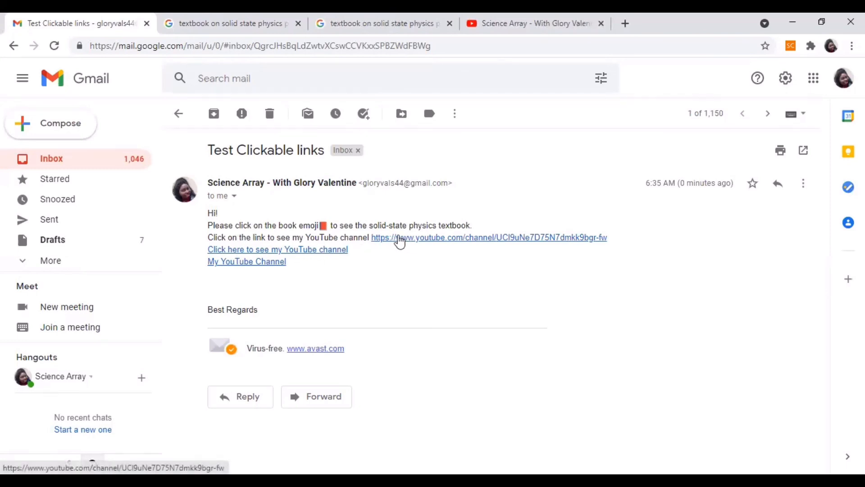
Test the raw channel address, "Click here to see my YouTube channel" and "My YouTube Channel" links, returning to the message after each.
click(446, 239)
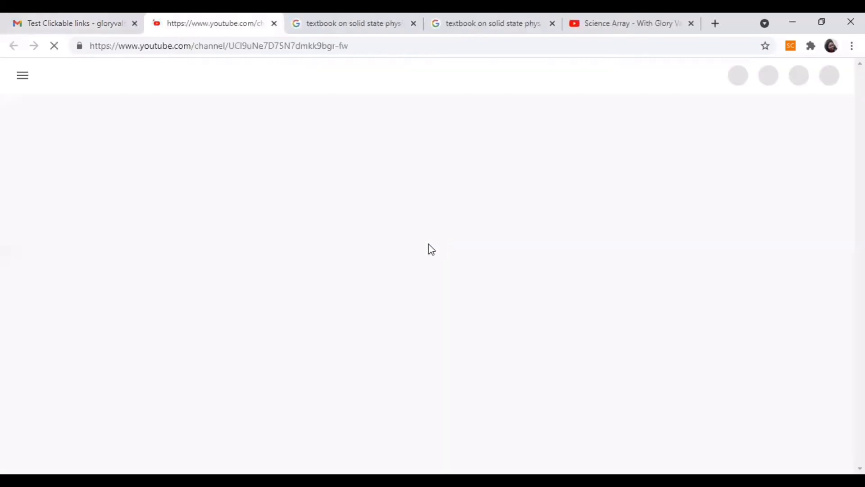
click(83, 20)
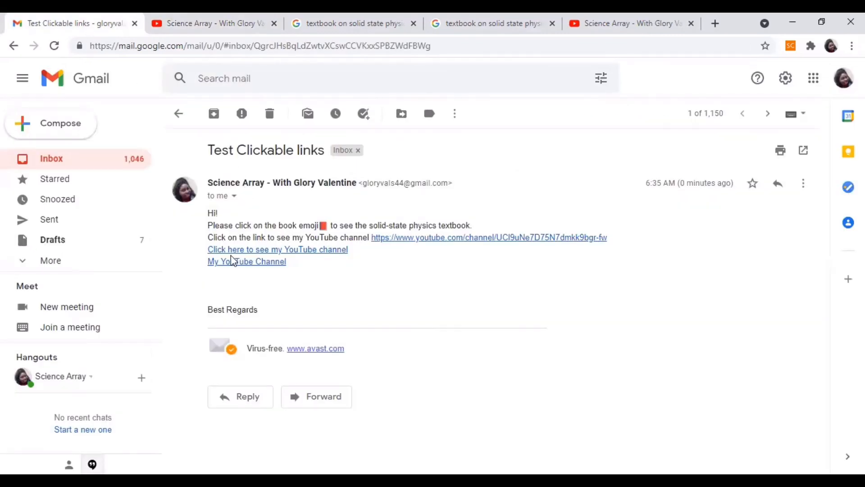
click(251, 251)
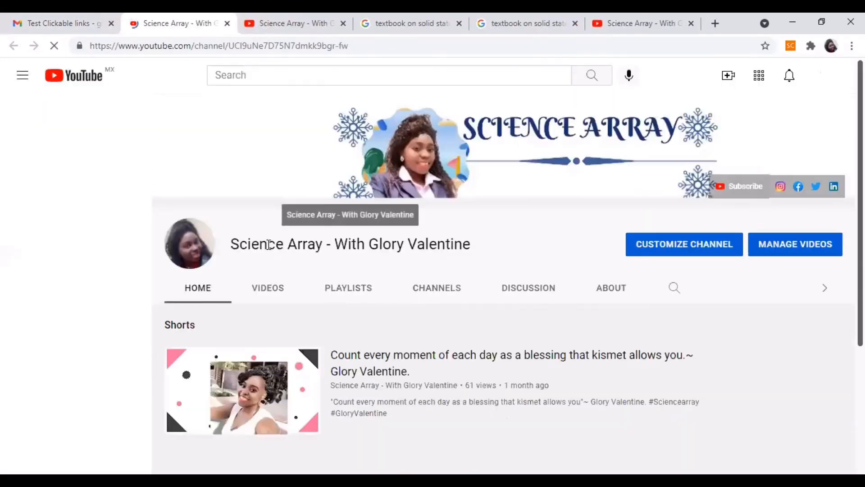
click(66, 21)
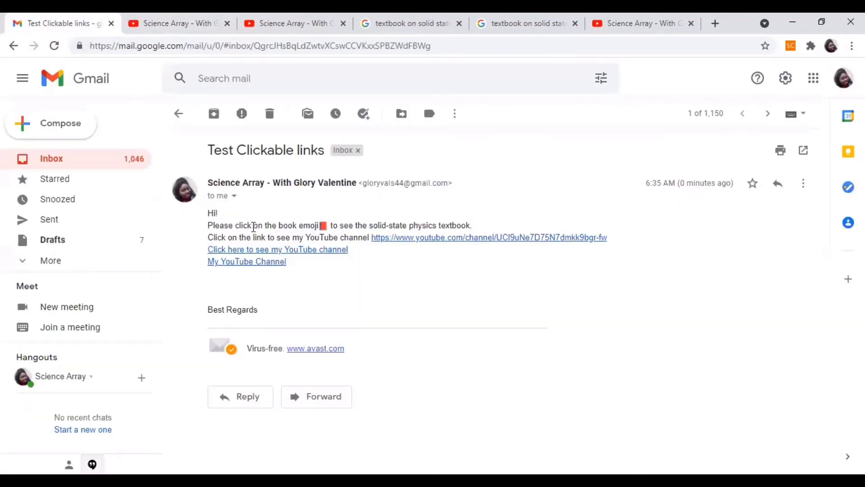
click(252, 263)
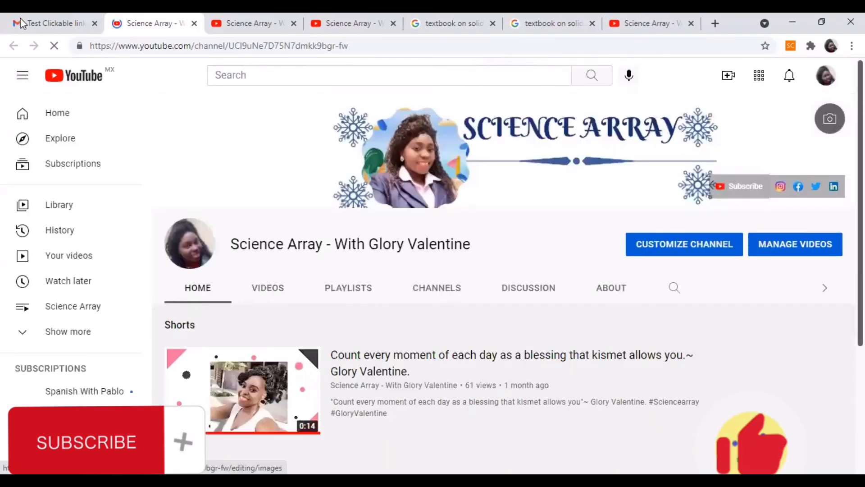
click(36, 23)
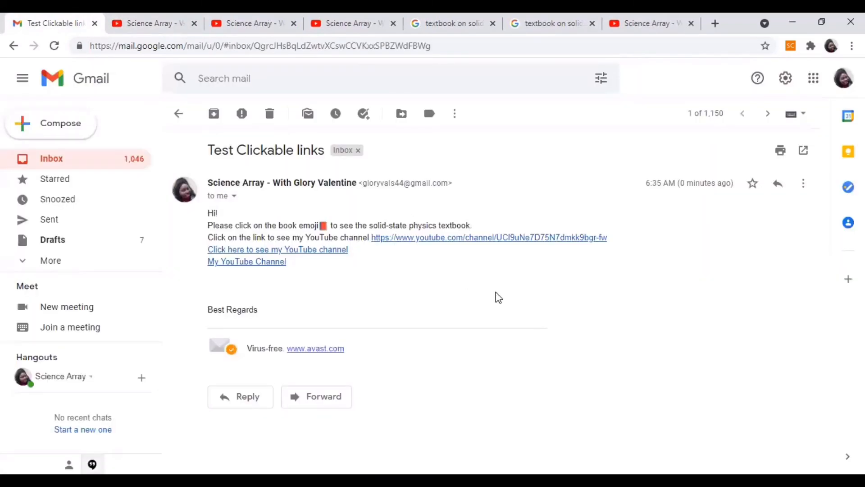